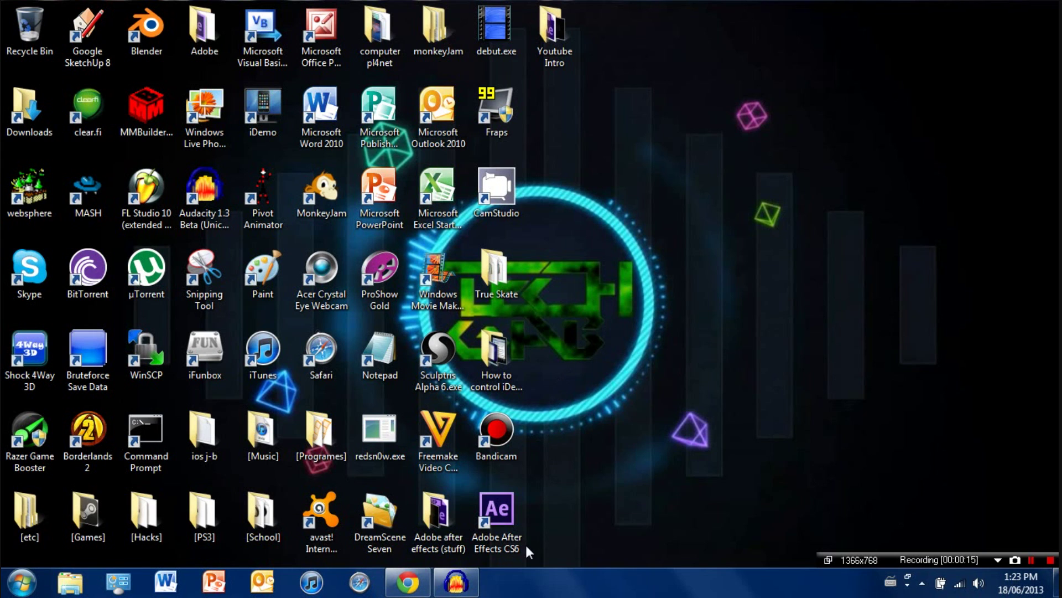
Bring up Chrome's TightVNC download page listing the 2.7.7 Windows installers.
click(408, 581)
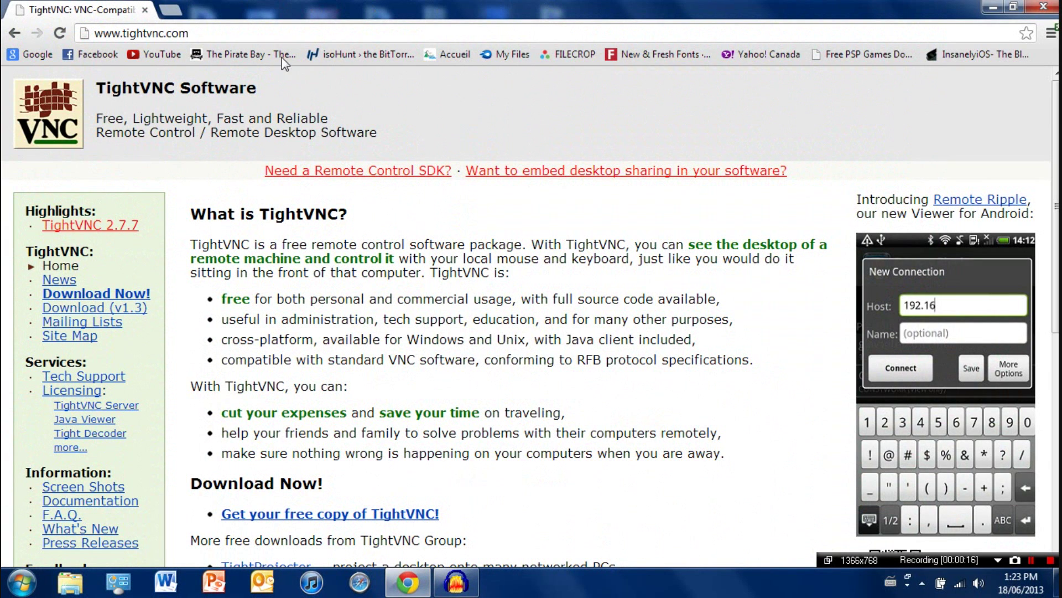
drag(189, 33, 95, 33)
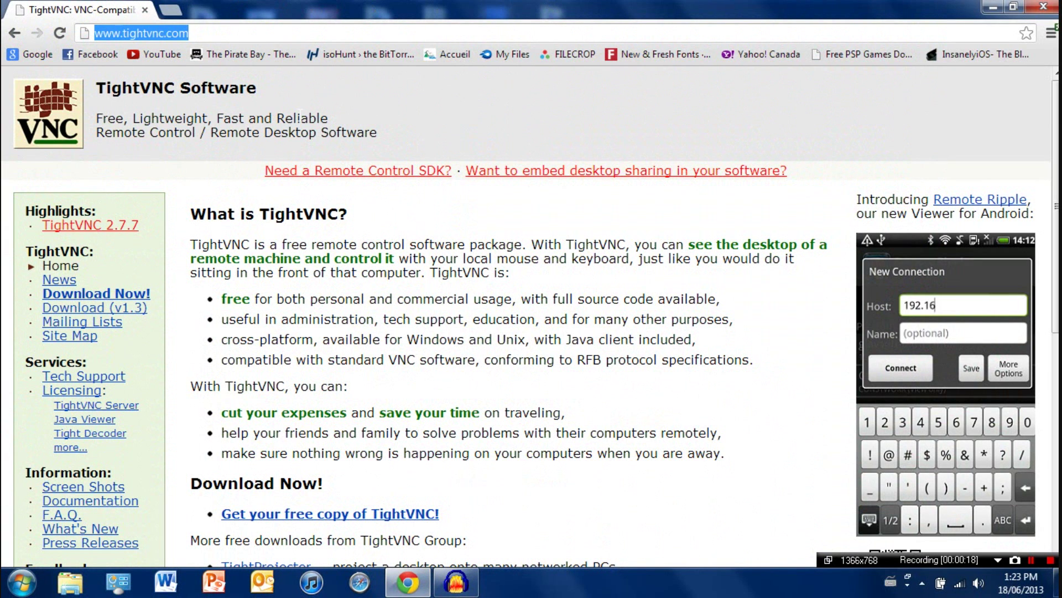
scroll(310, 316, down, 3)
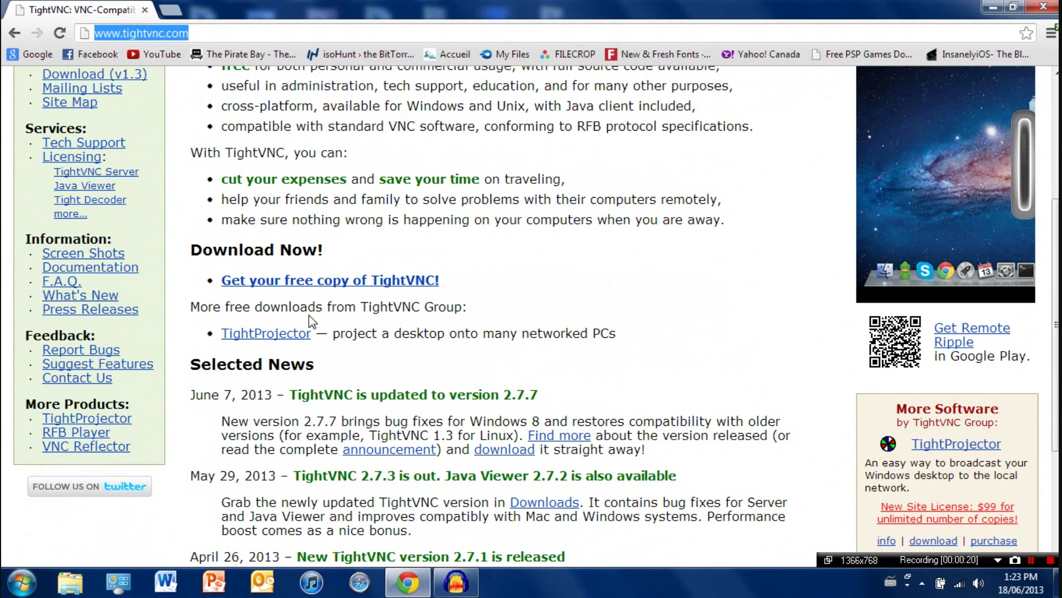
click(319, 282)
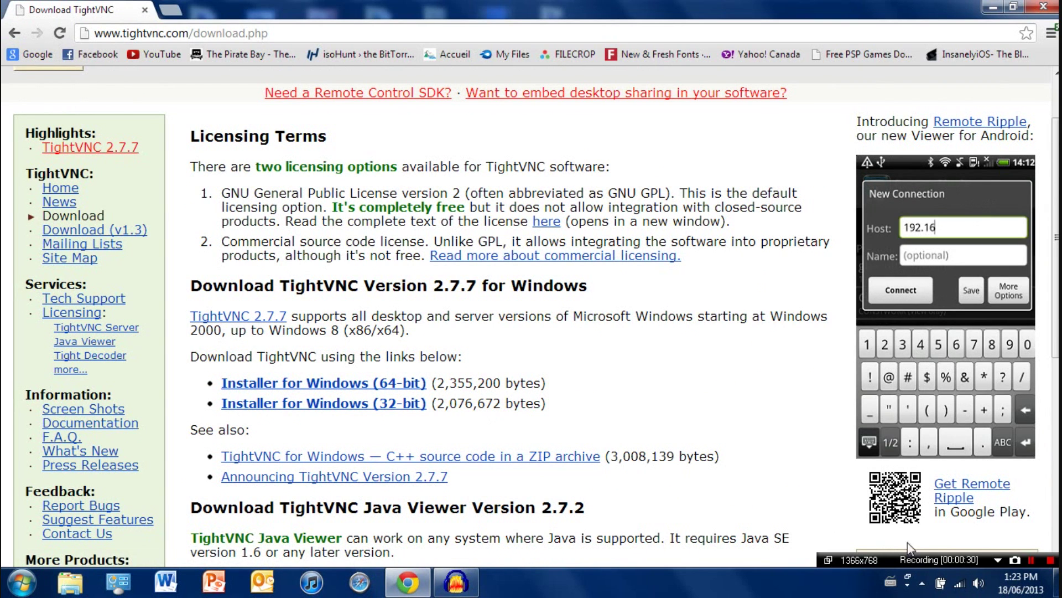
Find the downloaded TightVNC installer by searching 'tight' and run it.
click(1058, 581)
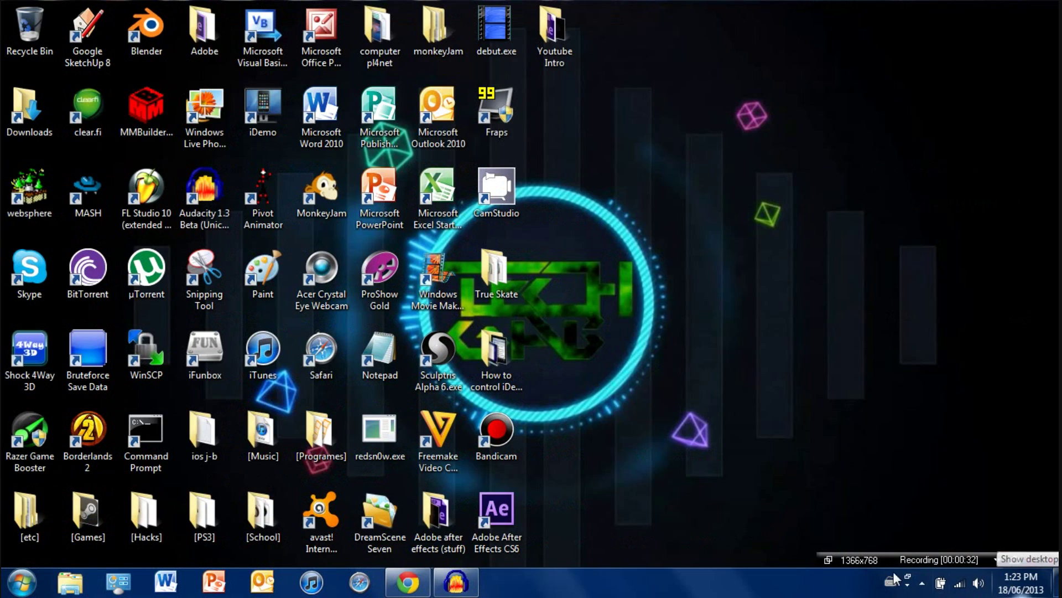
click(23, 582)
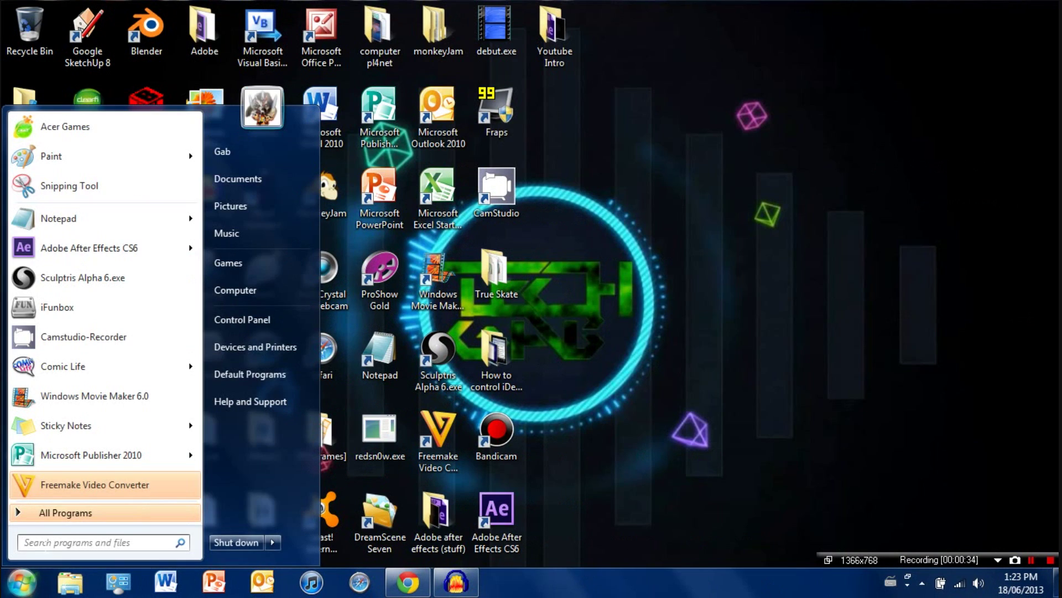
text(tig)
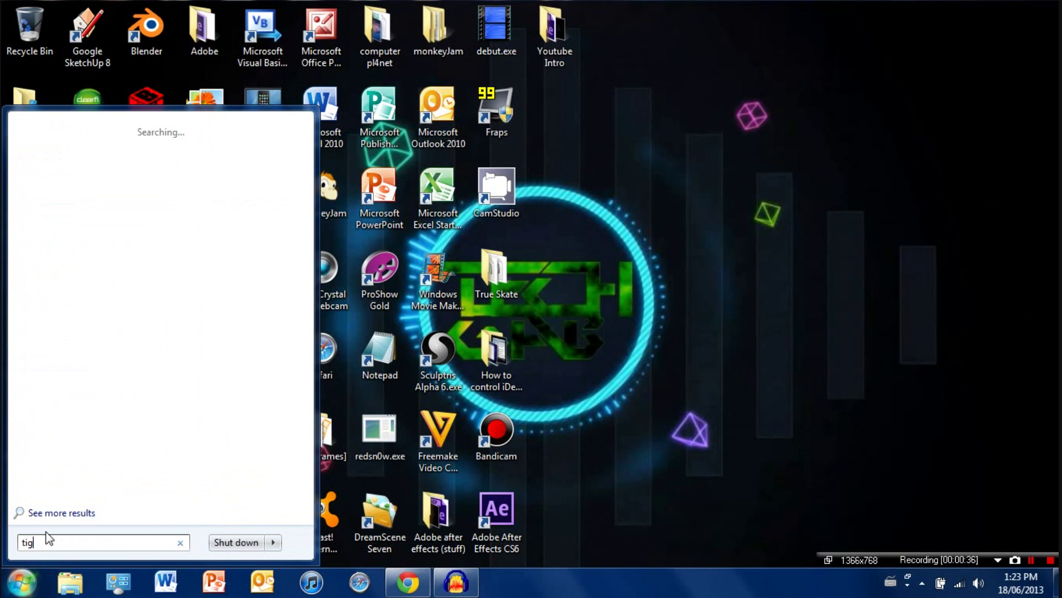
text(htvnc)
click(120, 149)
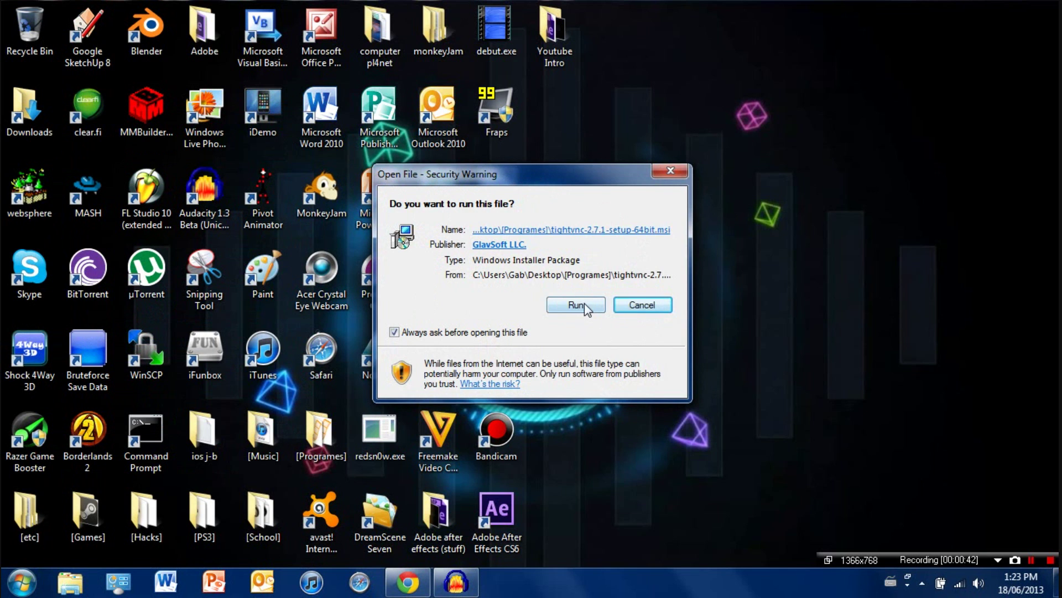
click(576, 304)
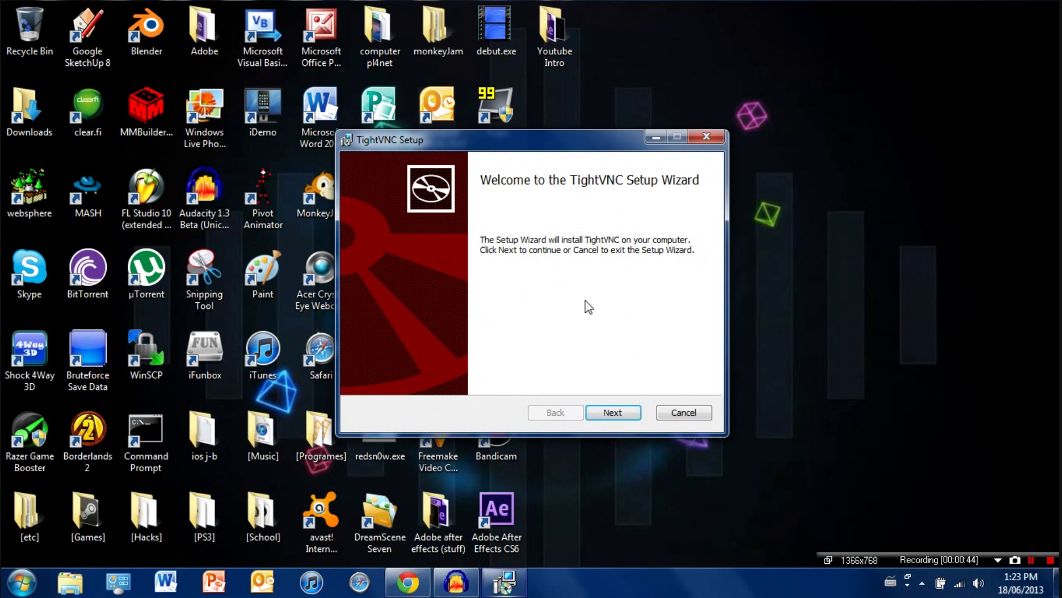
Accept the license and start a Typical installation with the default additional tasks.
click(613, 413)
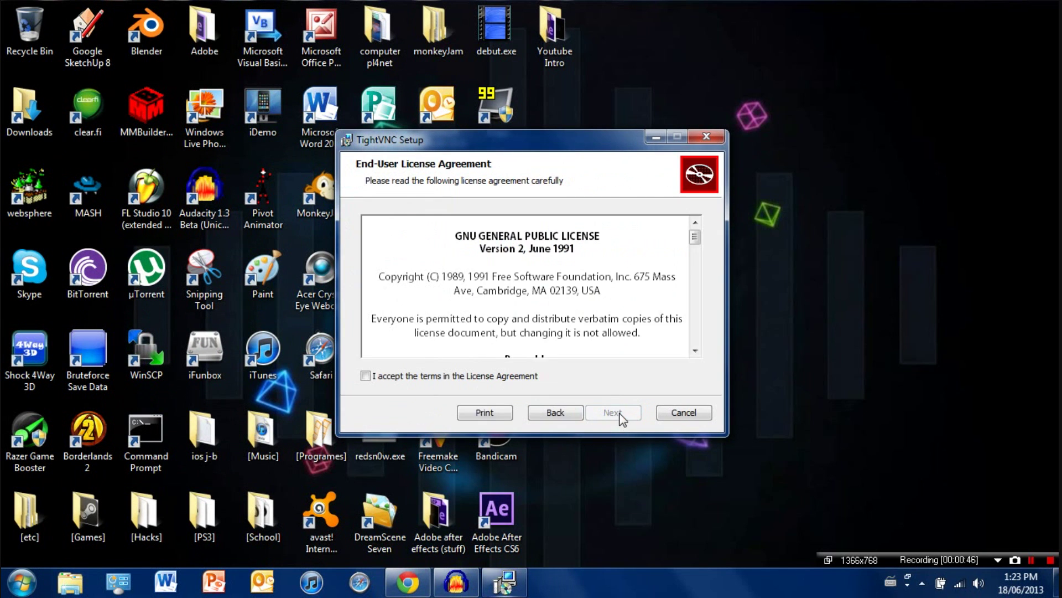
click(366, 377)
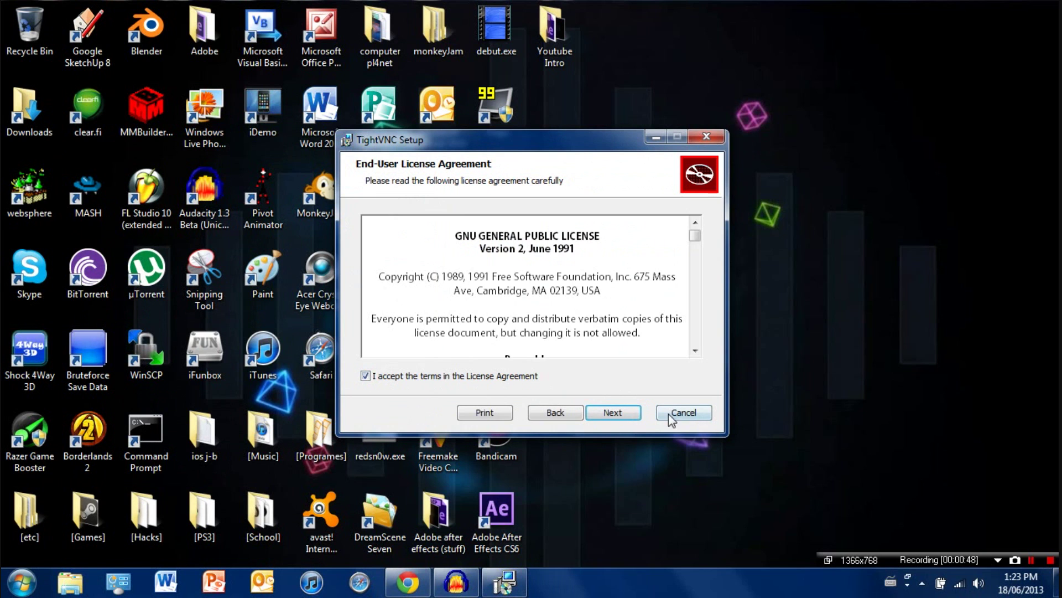
click(613, 413)
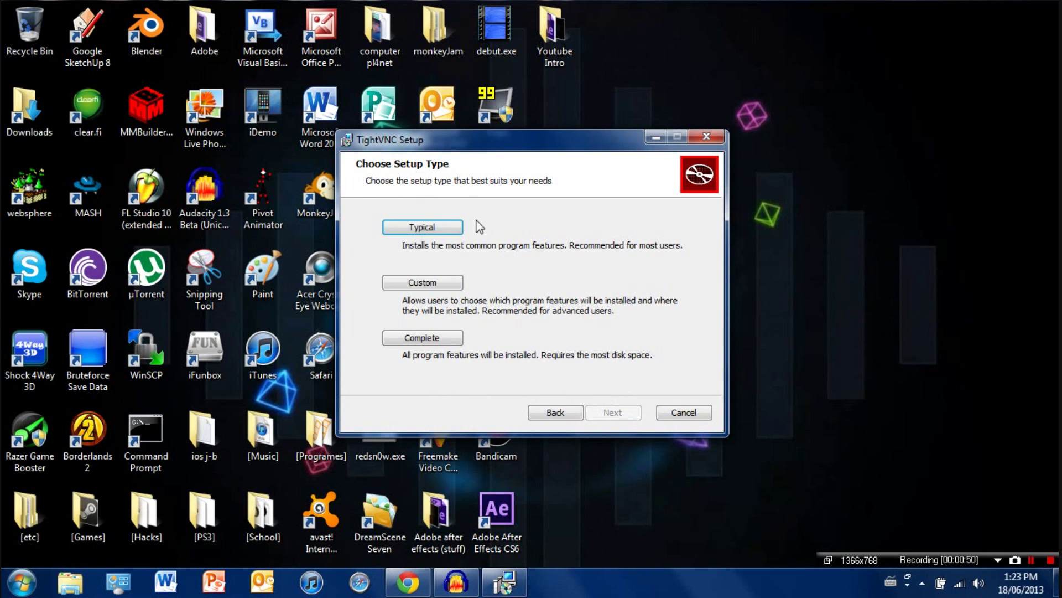
click(414, 229)
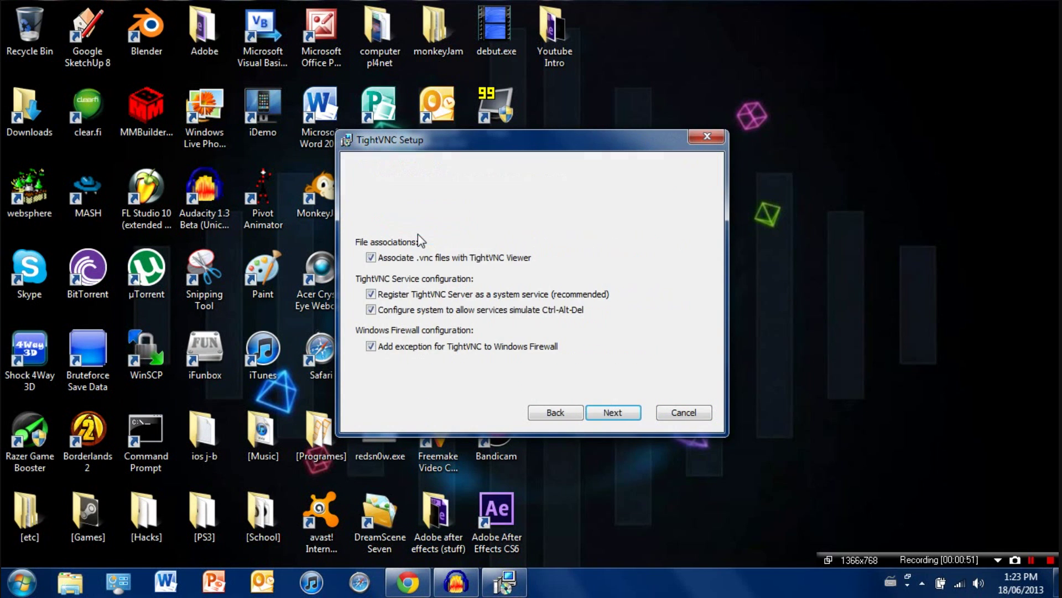
click(621, 411)
click(622, 414)
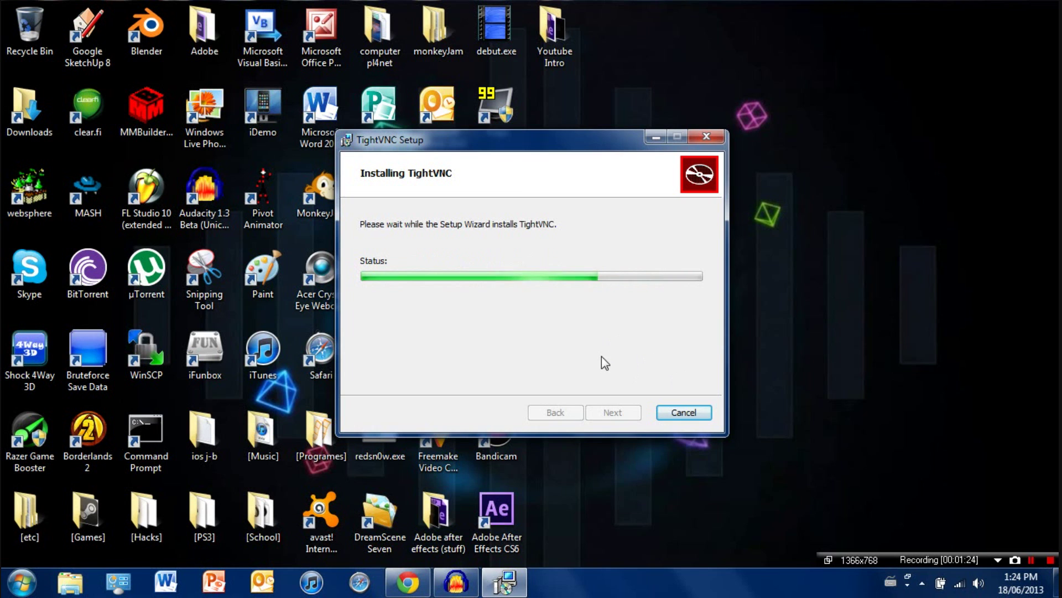
Dismiss the avast alert, enable both password protections, and enter the remote-access password.
click(715, 178)
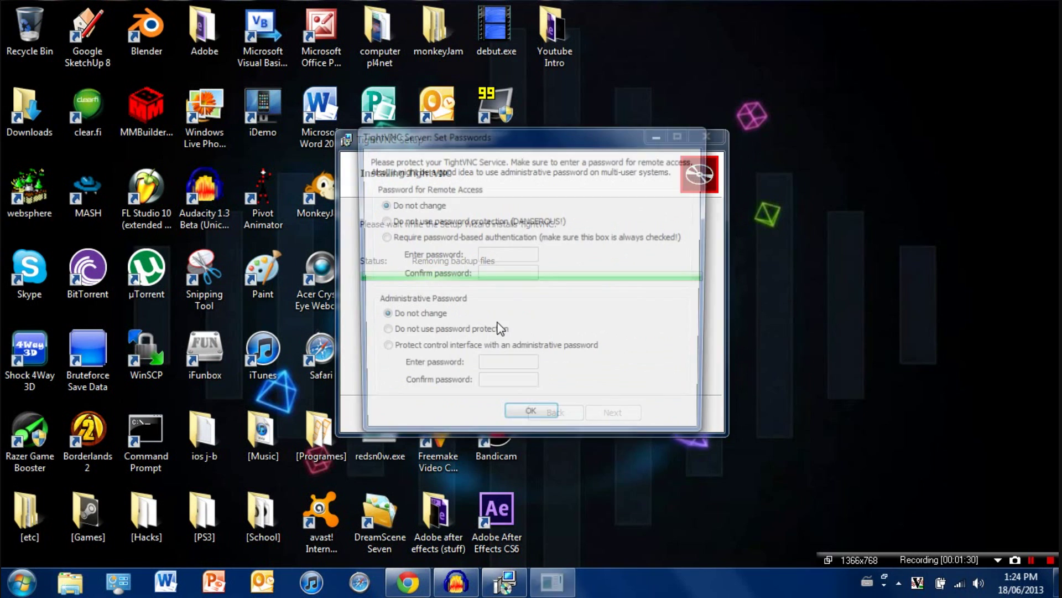
click(414, 238)
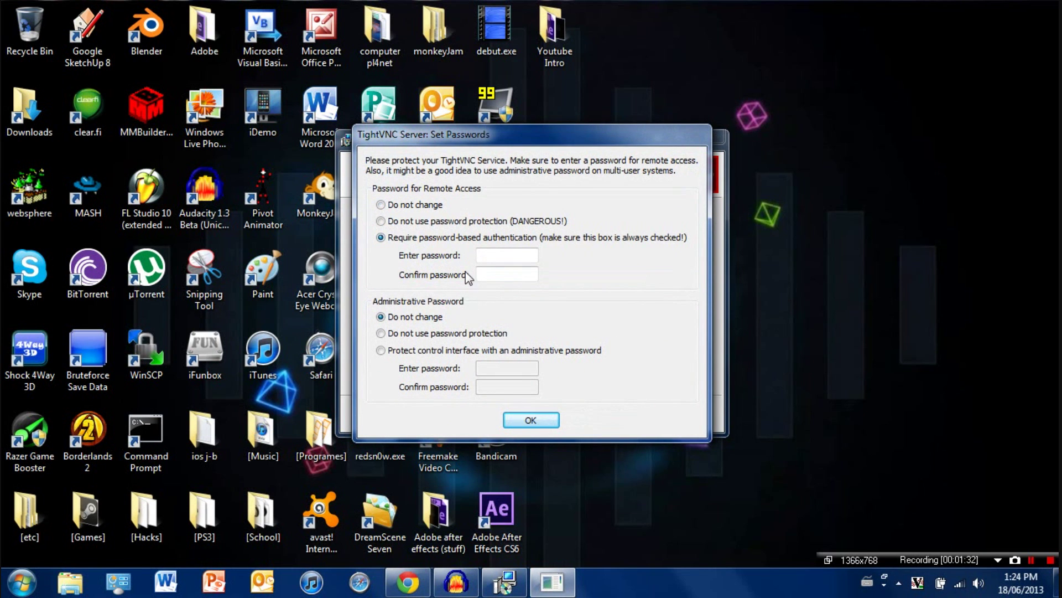
click(403, 352)
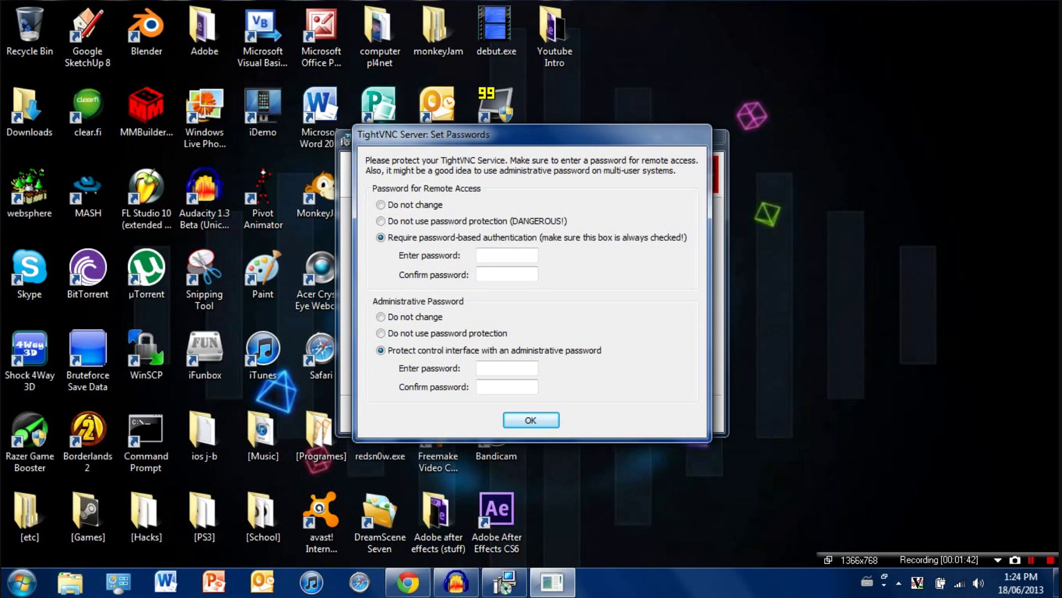
key(Tab)
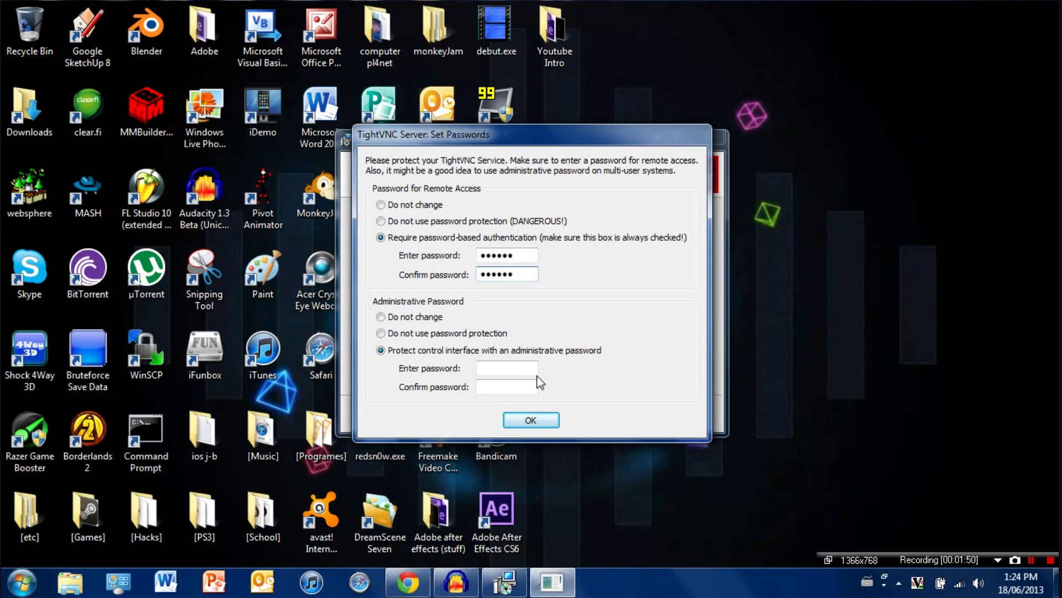
Enter and confirm the administrative password, save the passwords, and finish setup.
click(535, 372)
text(pass)
text(w)
key(Tab)
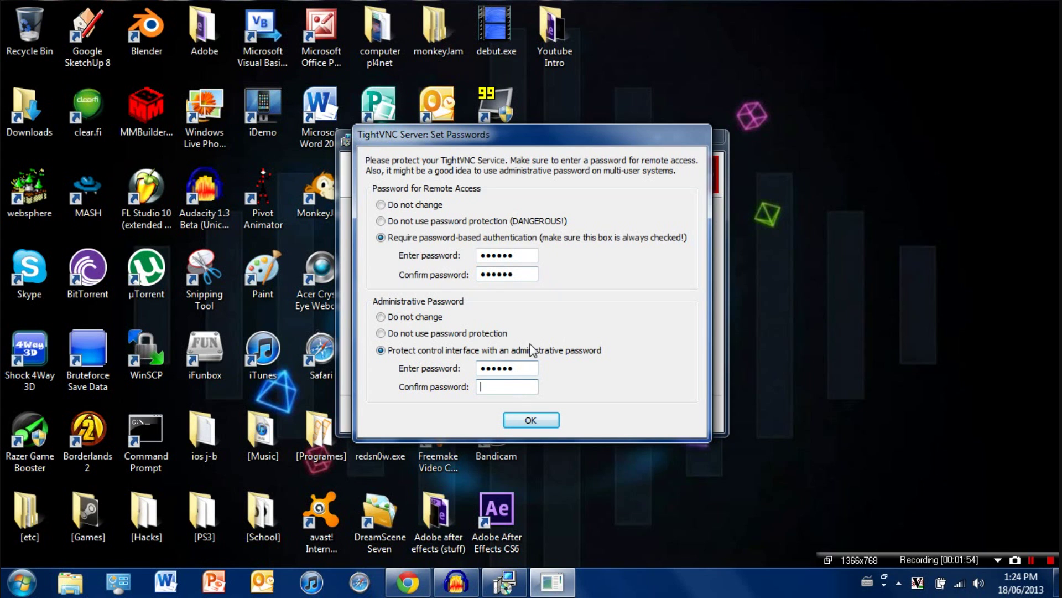
text(passwd)
click(554, 417)
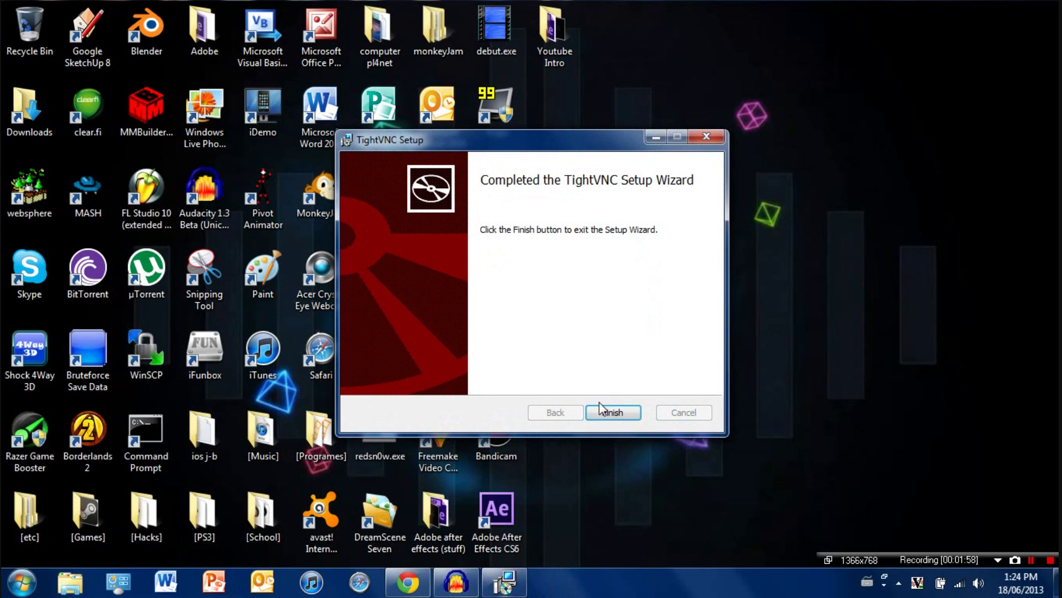
click(603, 410)
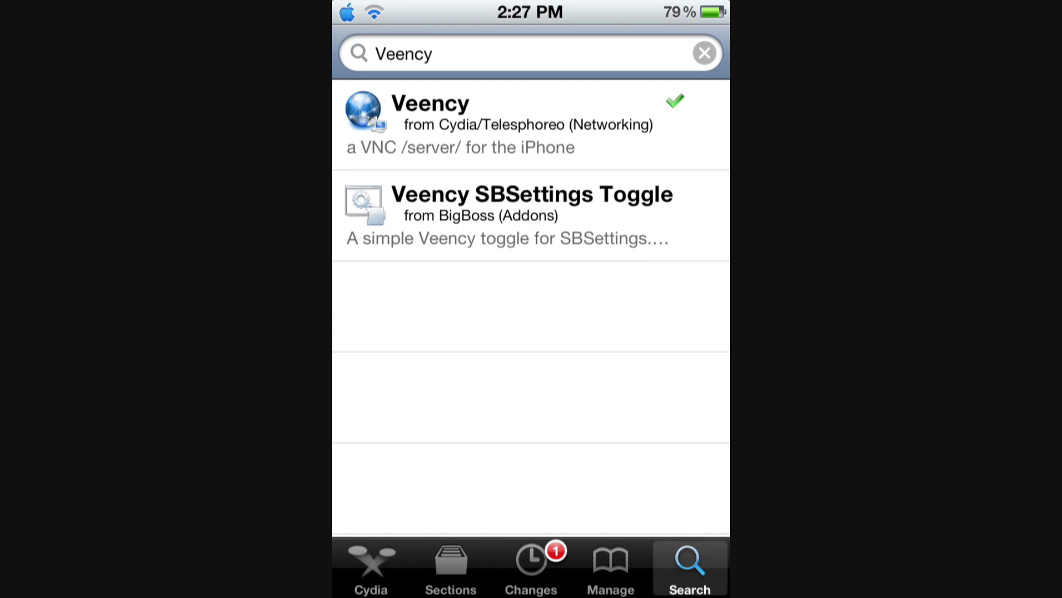
Open Veency's Cydia details, confirming version 0.9.3381 is installed.
click(498, 124)
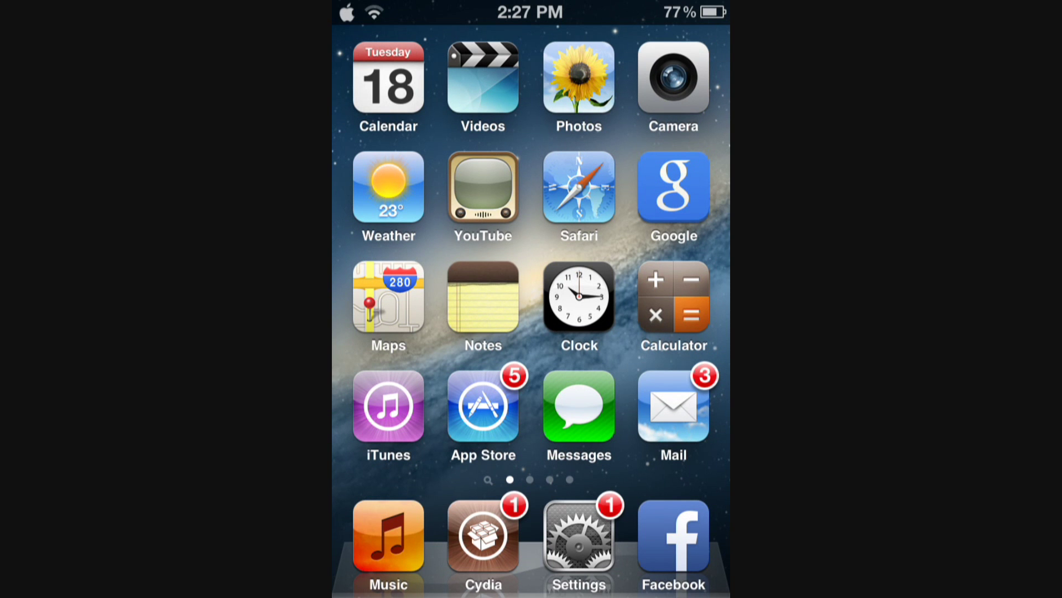
click(579, 534)
scroll(532, 332, down, 3)
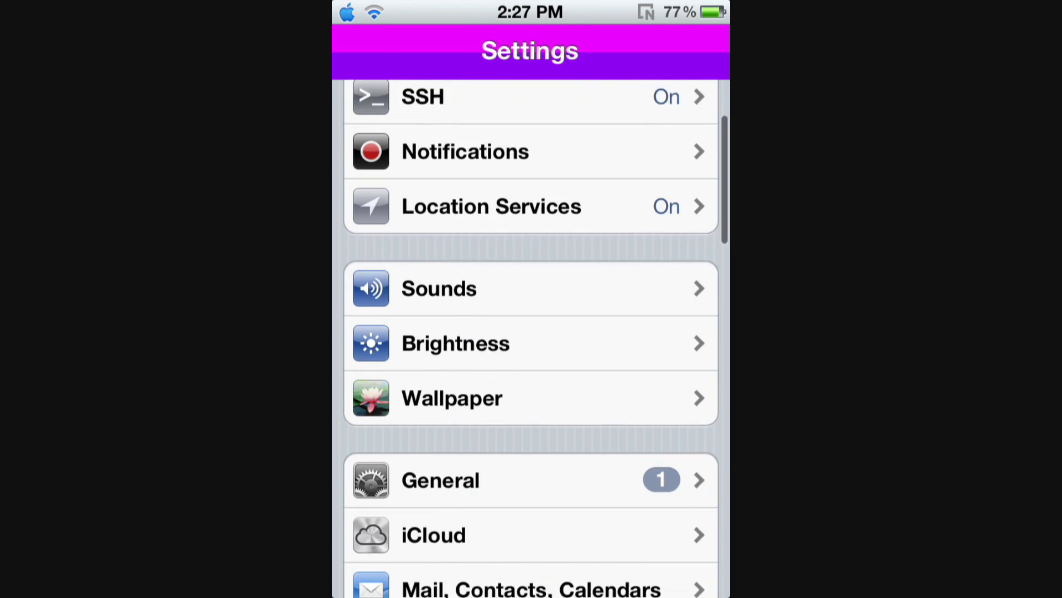
scroll(531, 332, down, 3)
scroll(531, 332, down, 5)
scroll(531, 332, down, 5)
scroll(531, 332, down, 2)
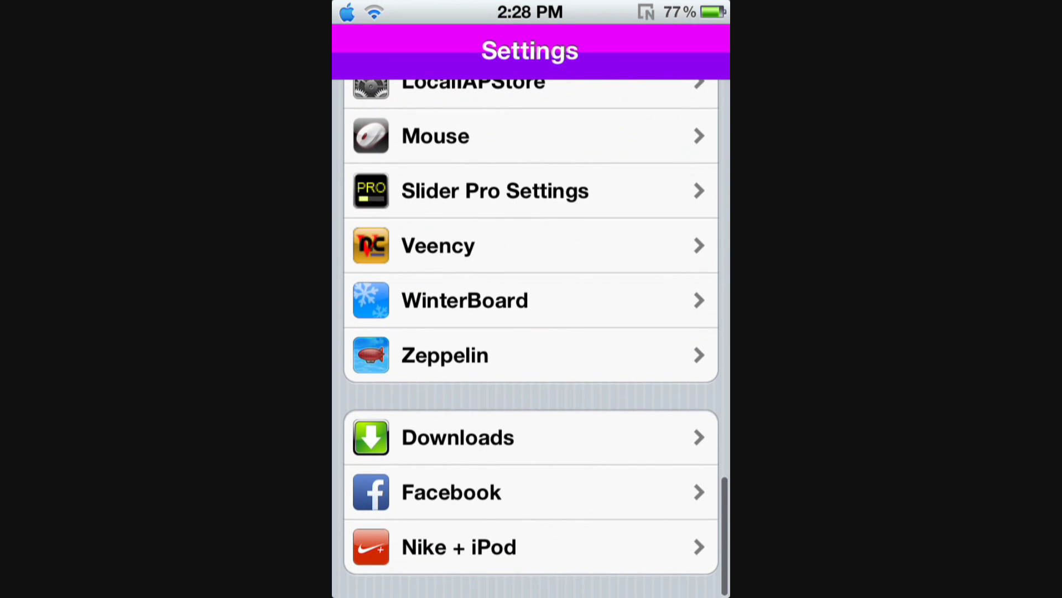
click(437, 255)
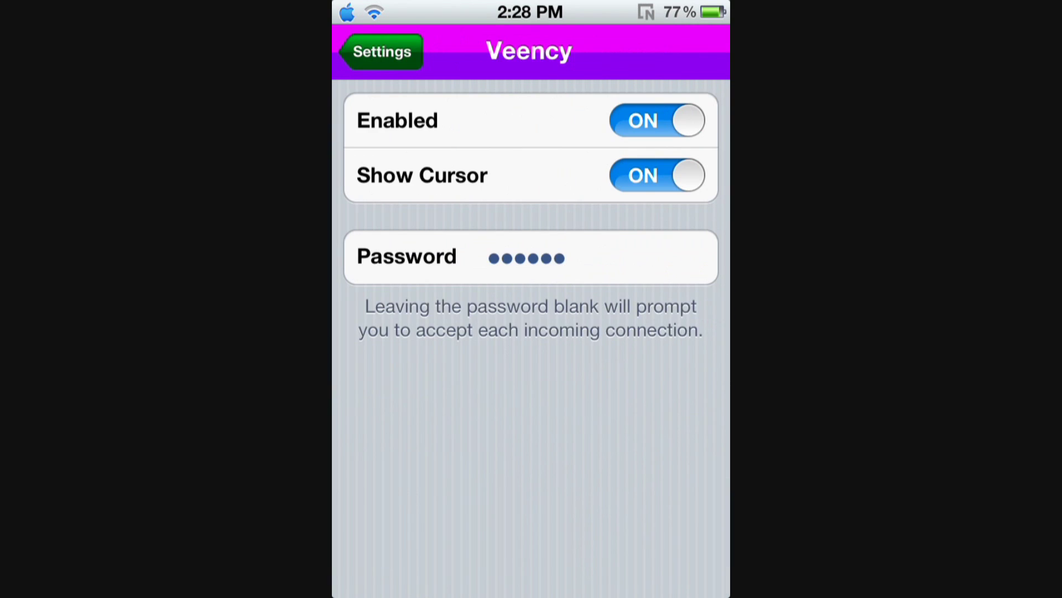
click(565, 257)
key(BackSpace)
key(BackSpace)
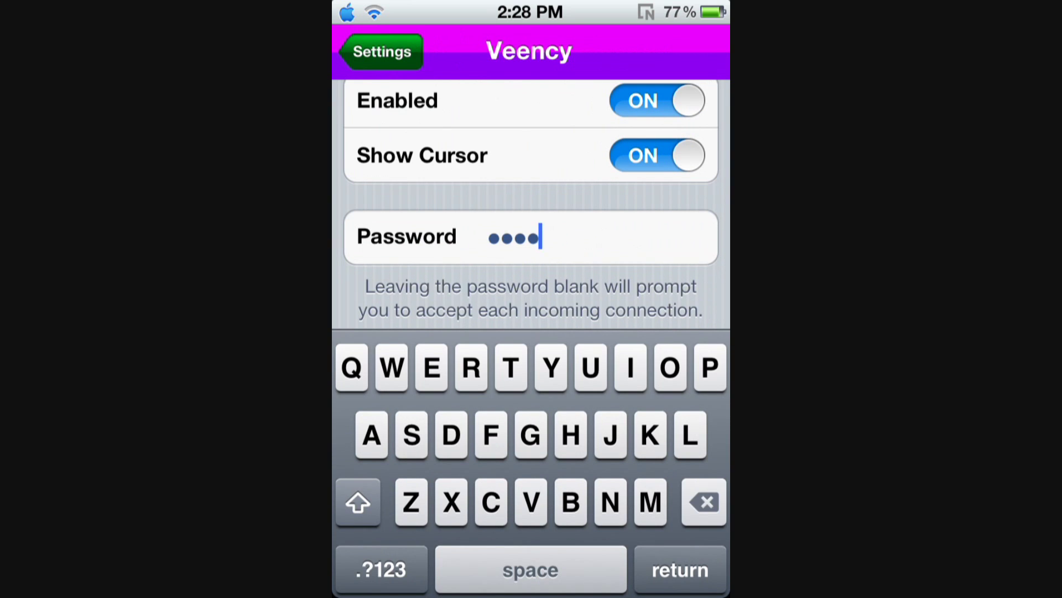
key(BackSpace)
key(BackSpace)
key(BackSpace)
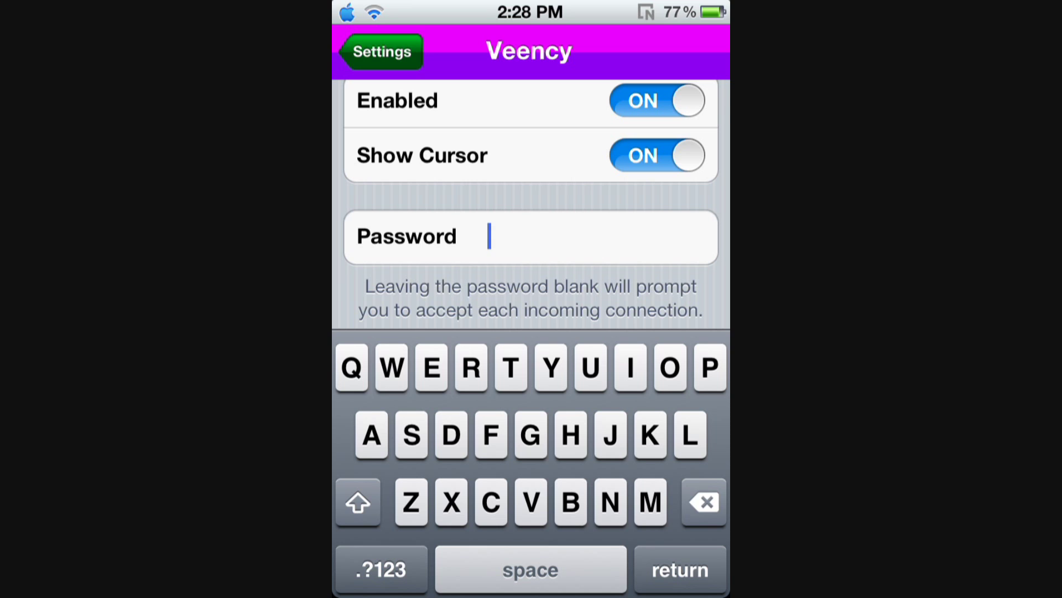
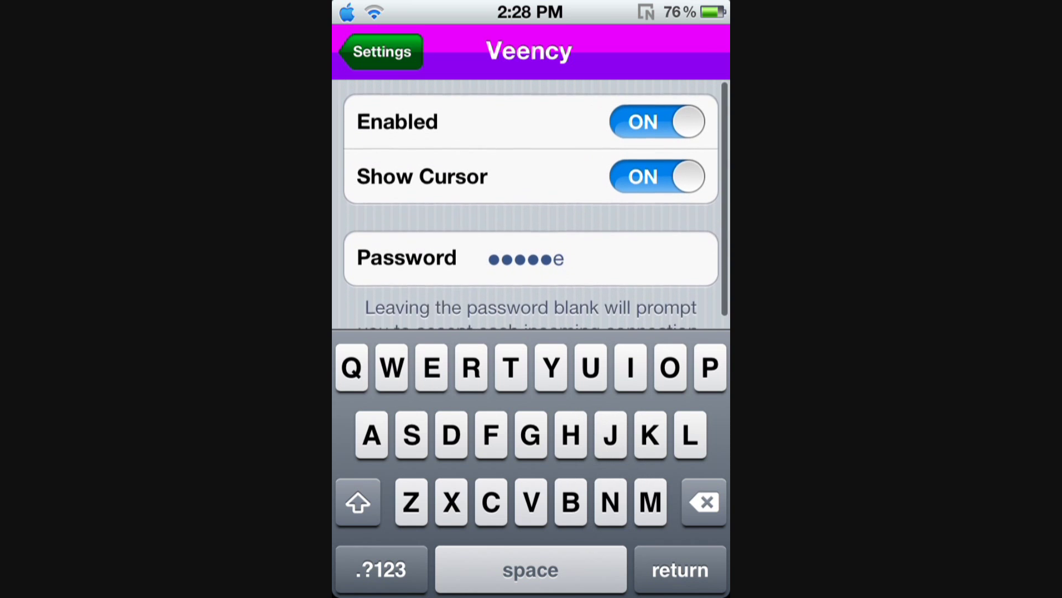
click(382, 52)
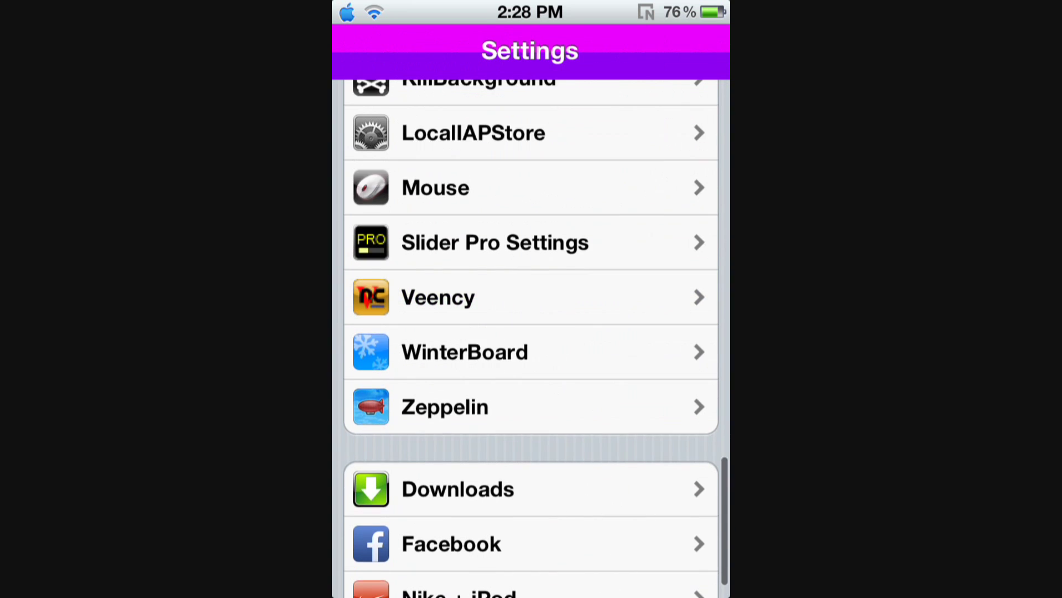
Look over the Mouse settings, then return to the iPod's home screen.
scroll(531, 332, up, 3)
click(436, 270)
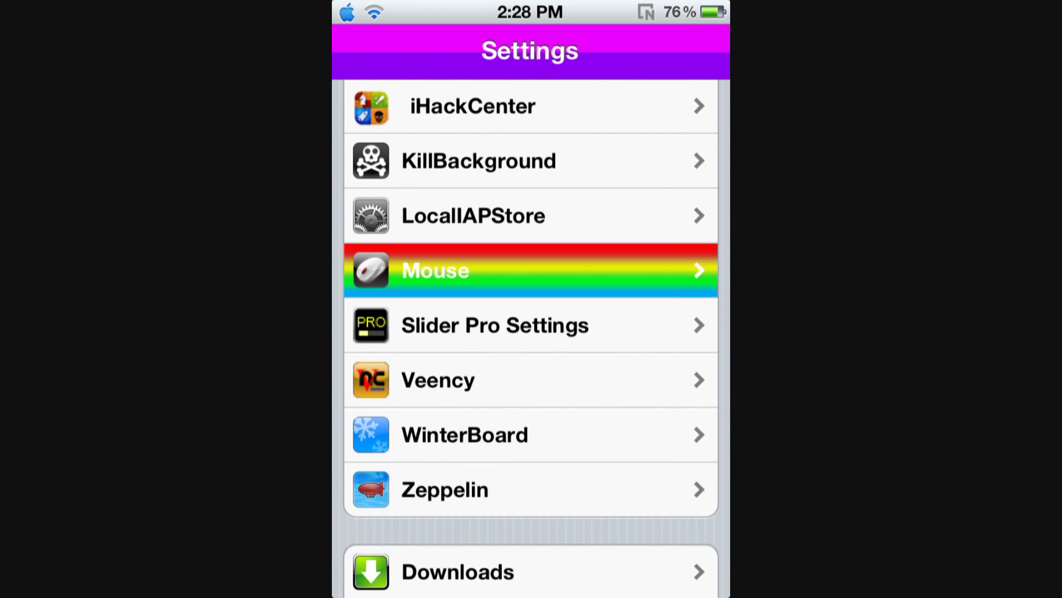
scroll(531, 332, down, 3)
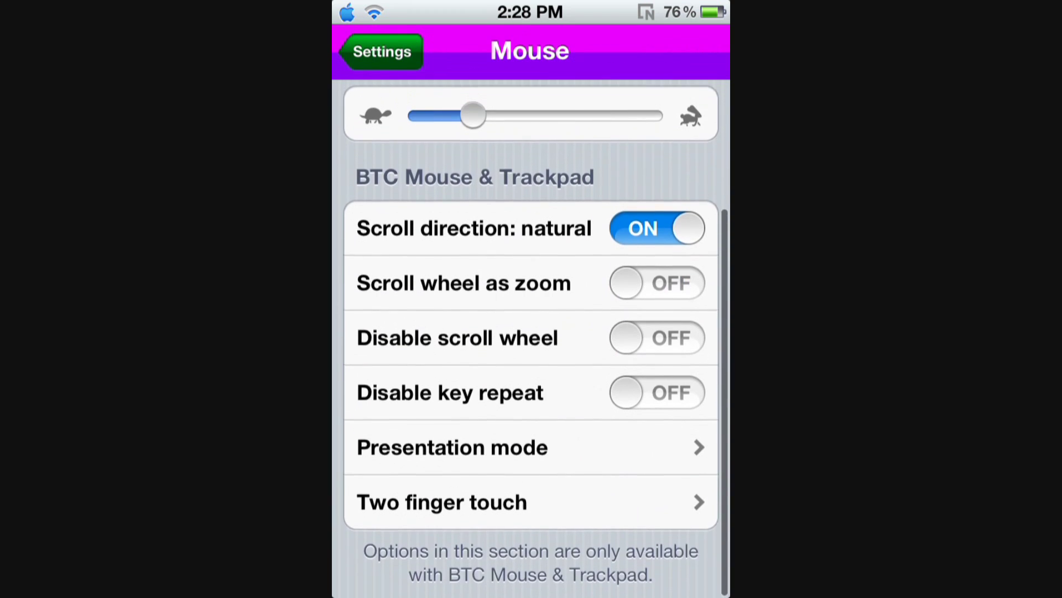
scroll(531, 332, up, 5)
scroll(531, 332, down, 1)
scroll(531, 332, down, 5)
scroll(531, 332, up, 5)
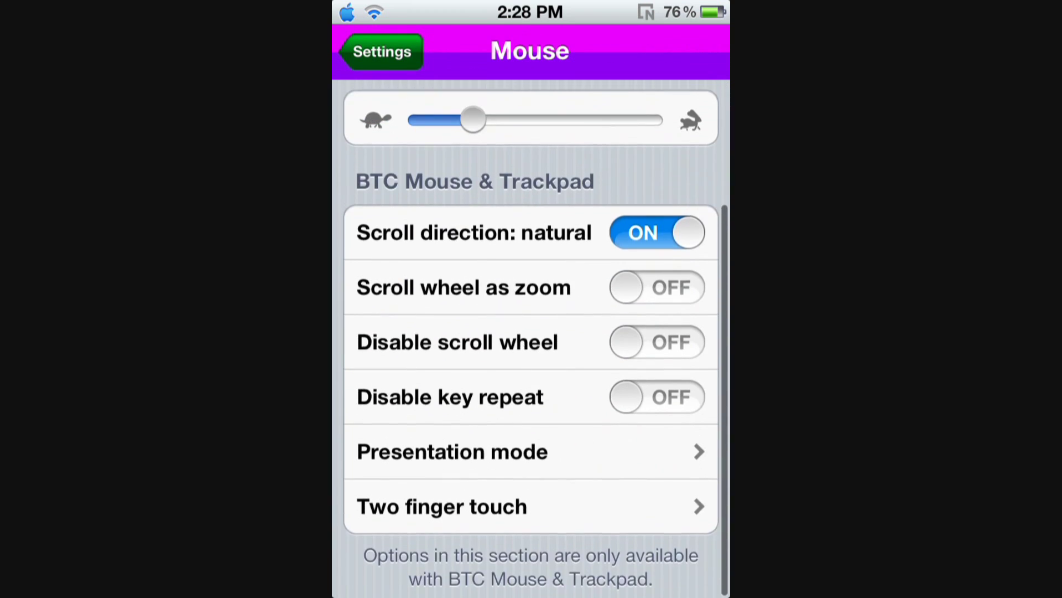
click(382, 52)
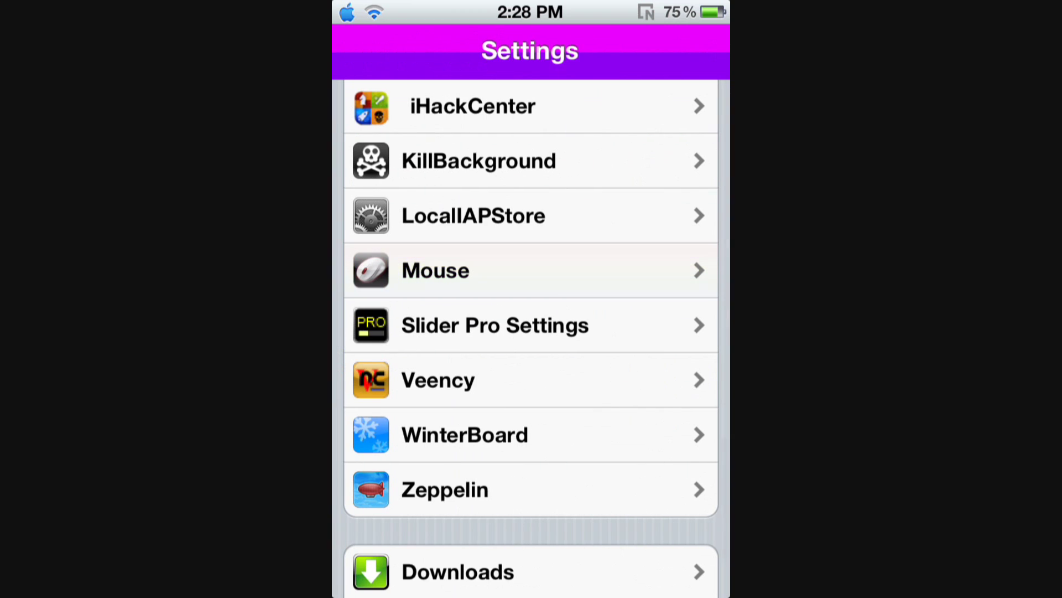
key(Home)
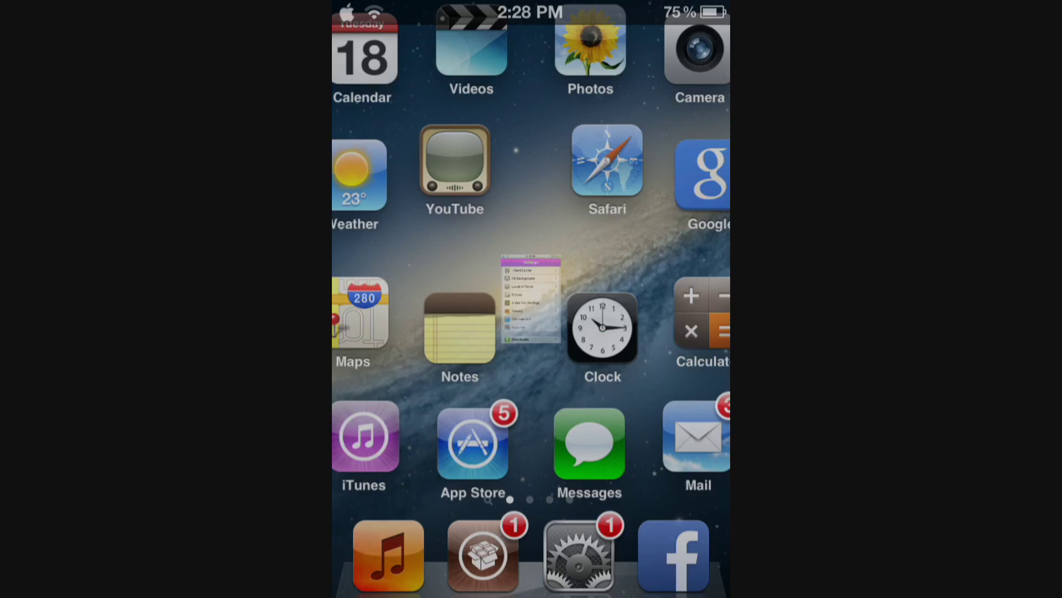
View the BELL749 network's details under Wi-Fi, then return to the network list.
click(579, 534)
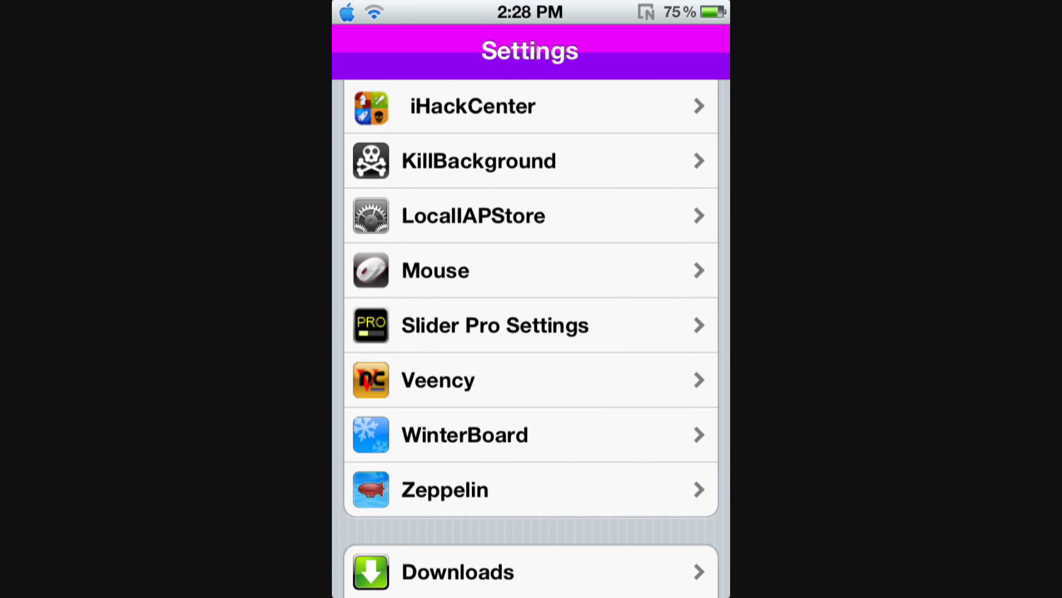
scroll(531, 332, up, 10)
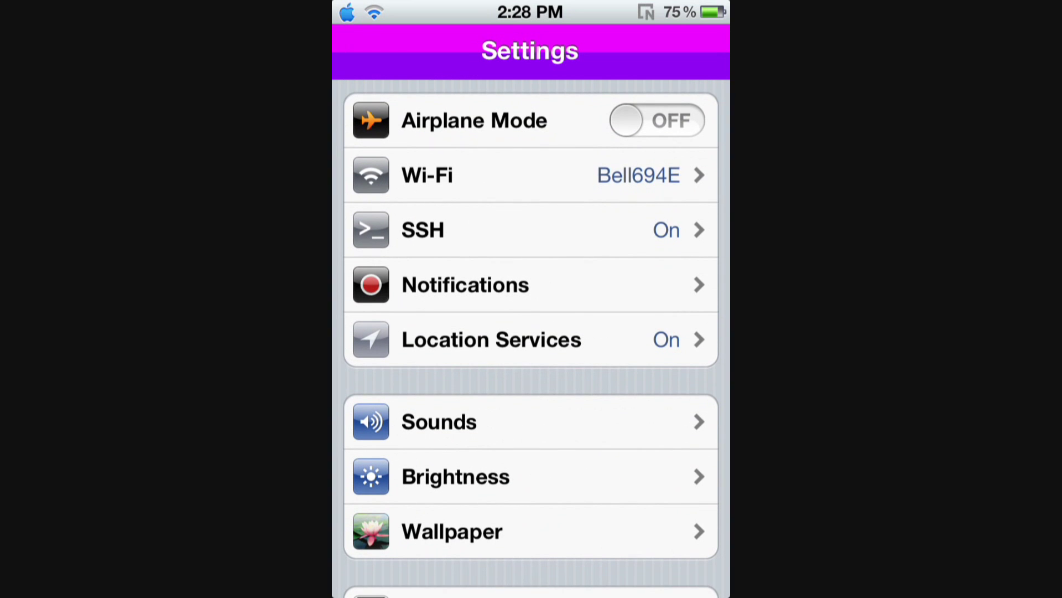
click(498, 175)
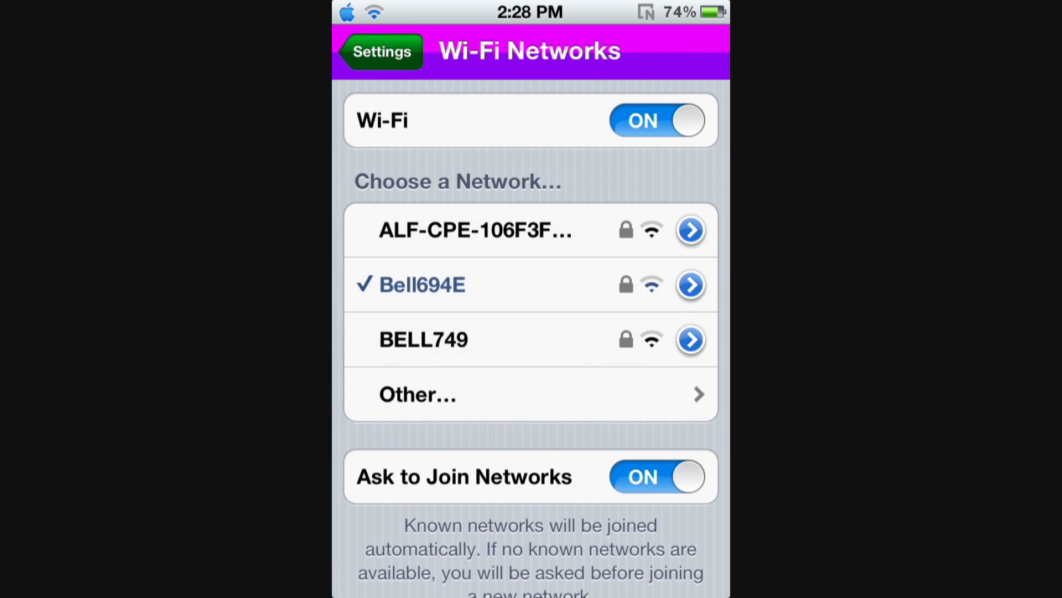
click(691, 339)
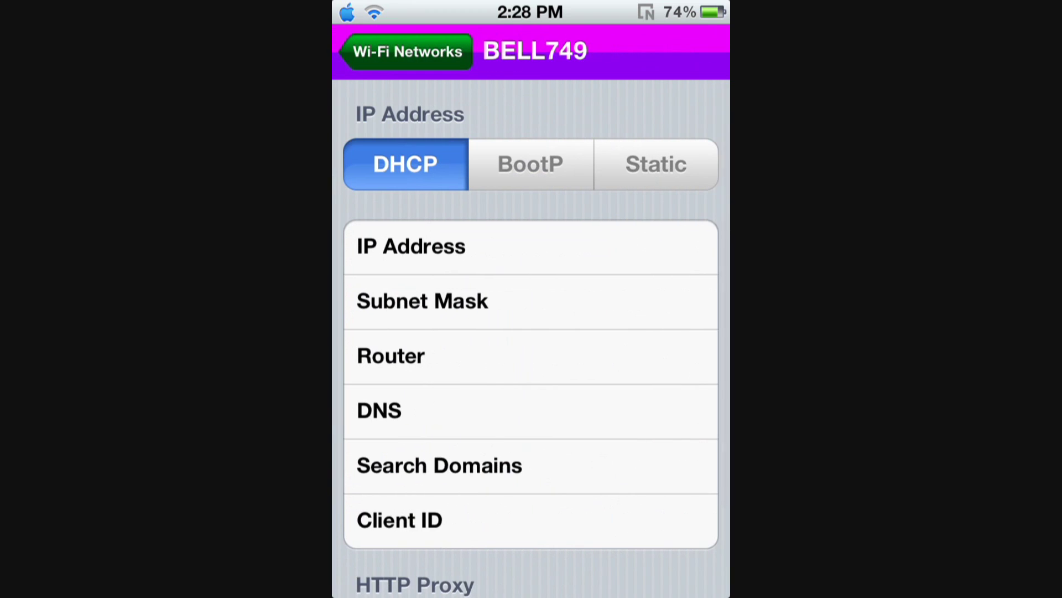
scroll(531, 354, up, 1)
click(407, 52)
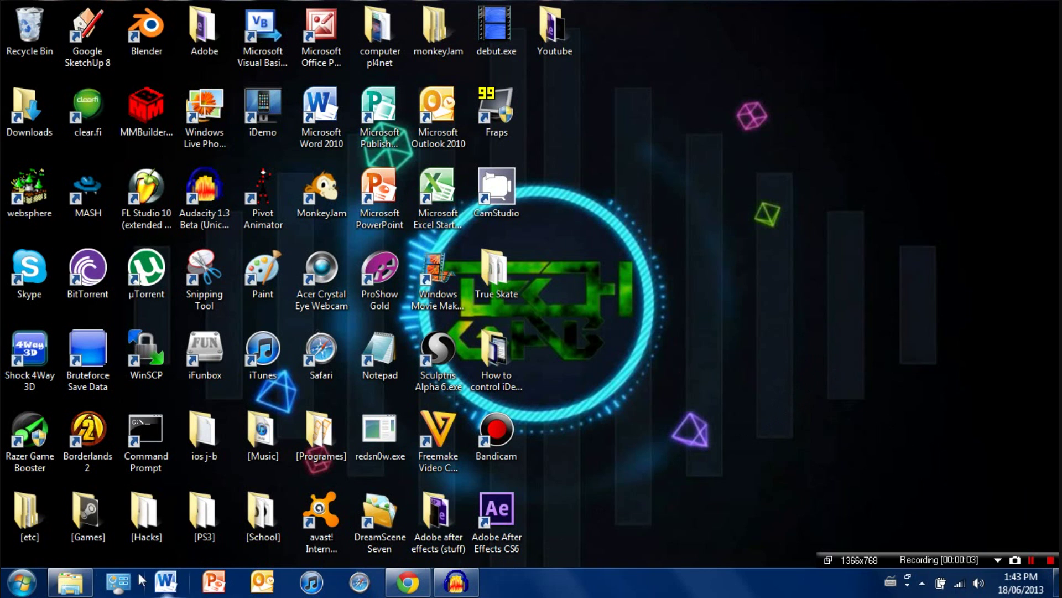
Launch TightVNC Viewer from a Start-menu search for 'tightvnc vie'.
click(13, 591)
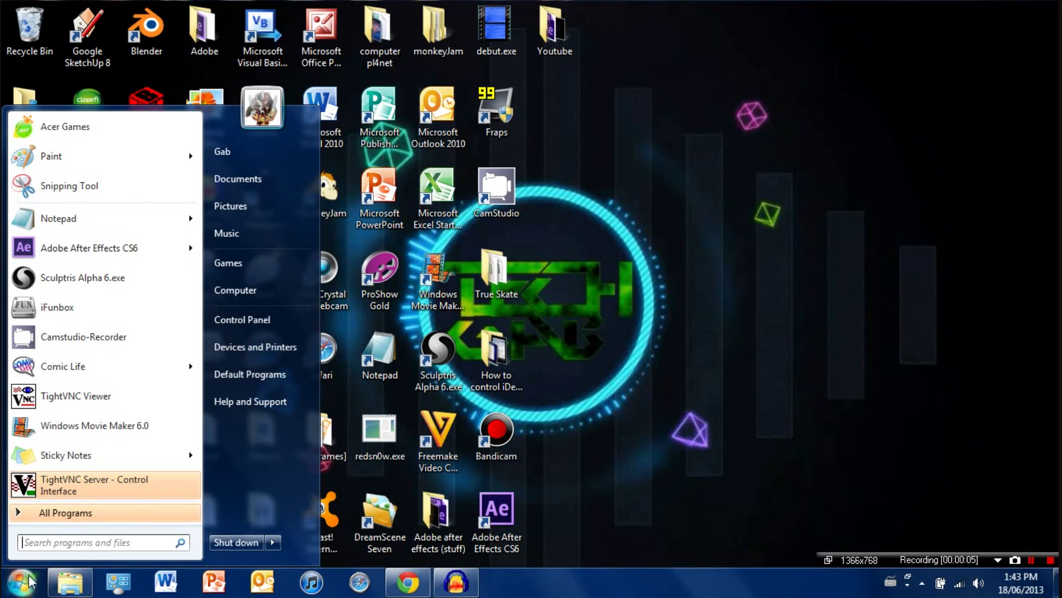
text(tigh)
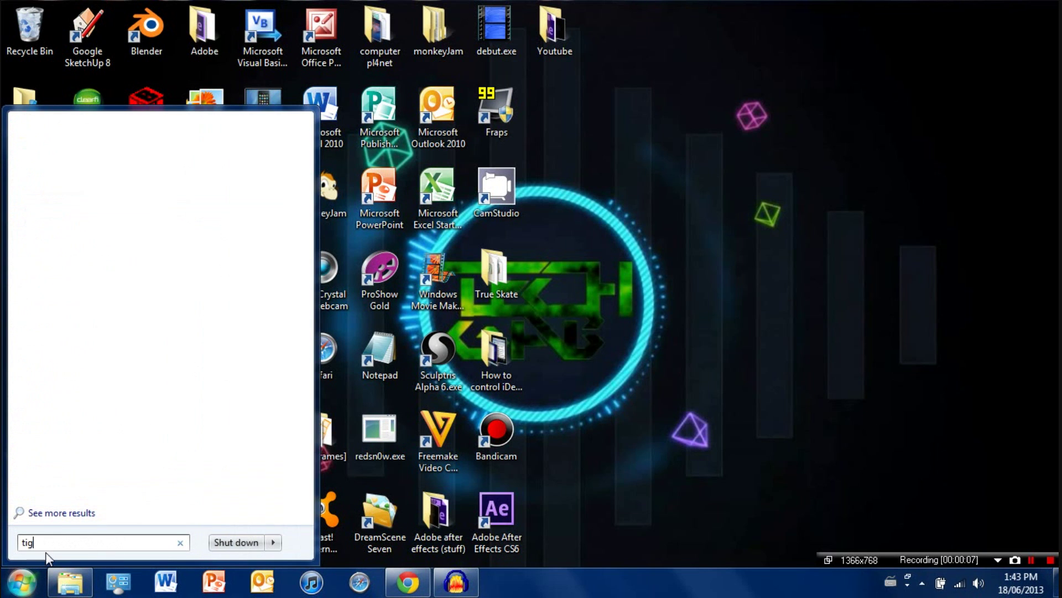
text(tvnc )
text(vie)
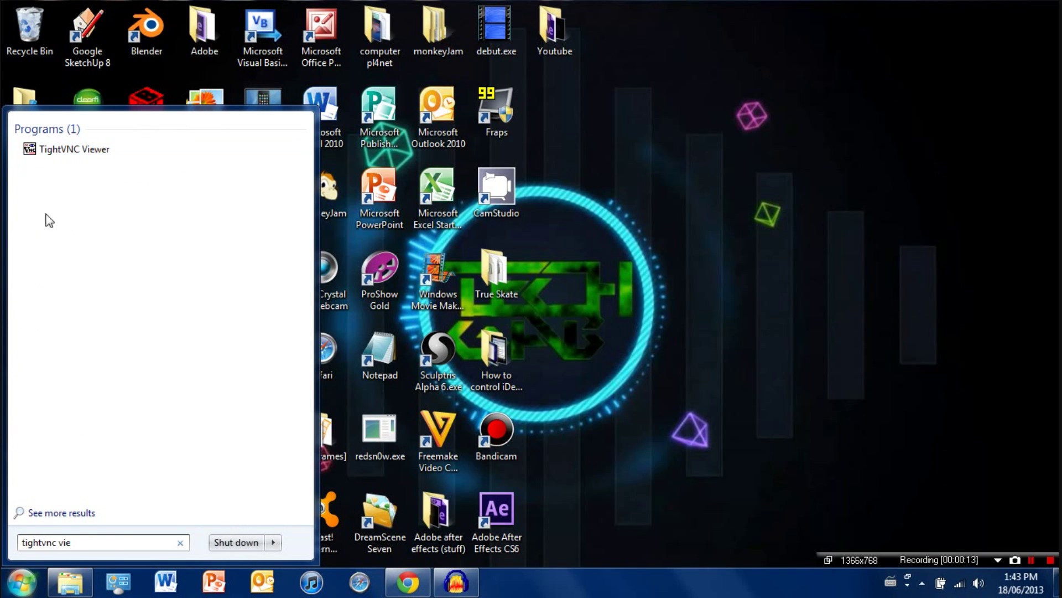
click(78, 148)
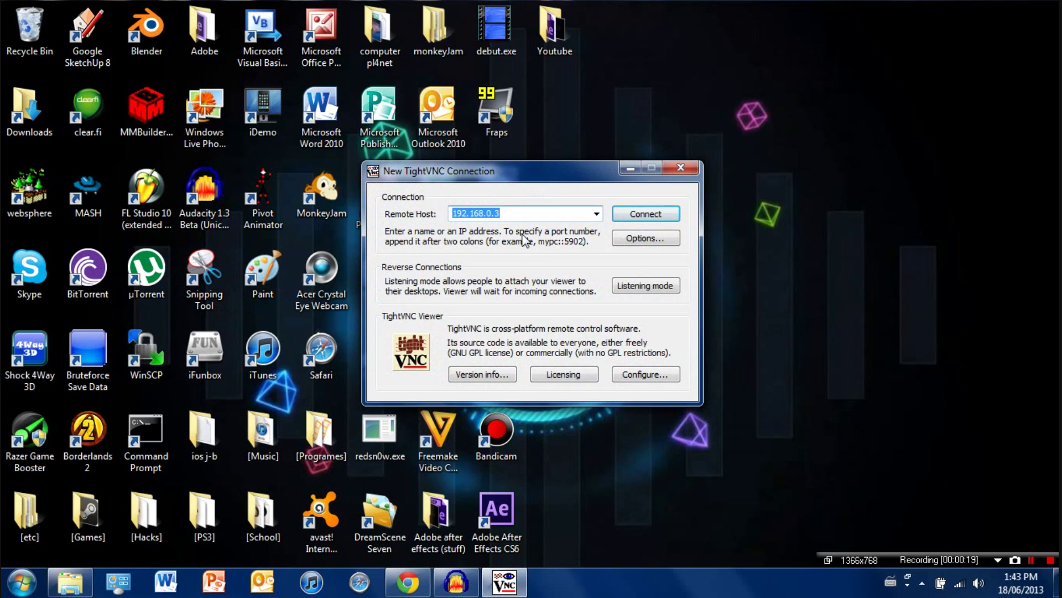
Connect to 192.168.0.3 with the Veency password and swipe the mirrored home screen.
click(638, 215)
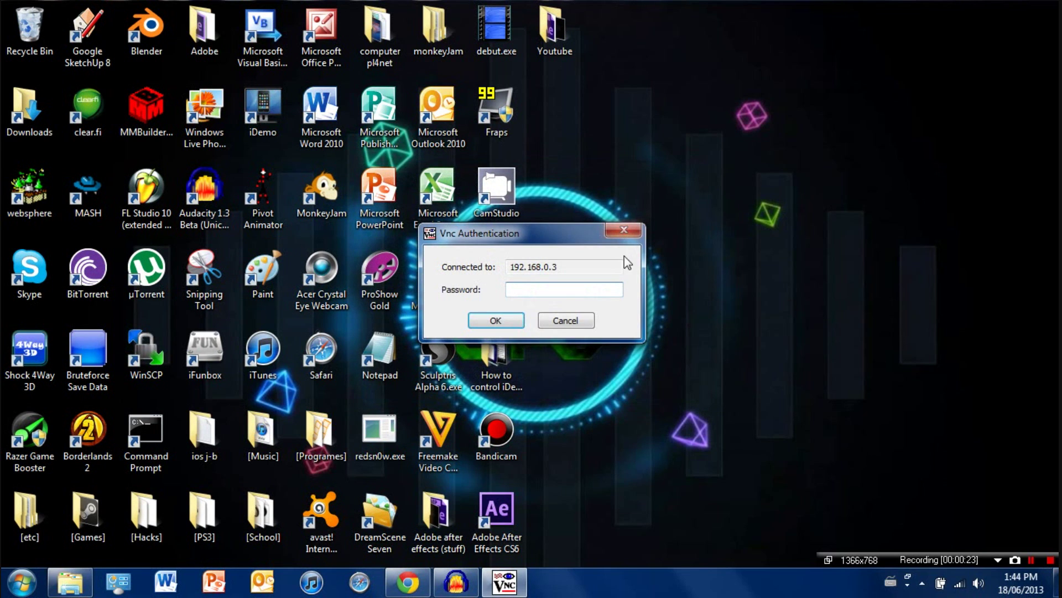
text(*)
text(*****)
click(510, 321)
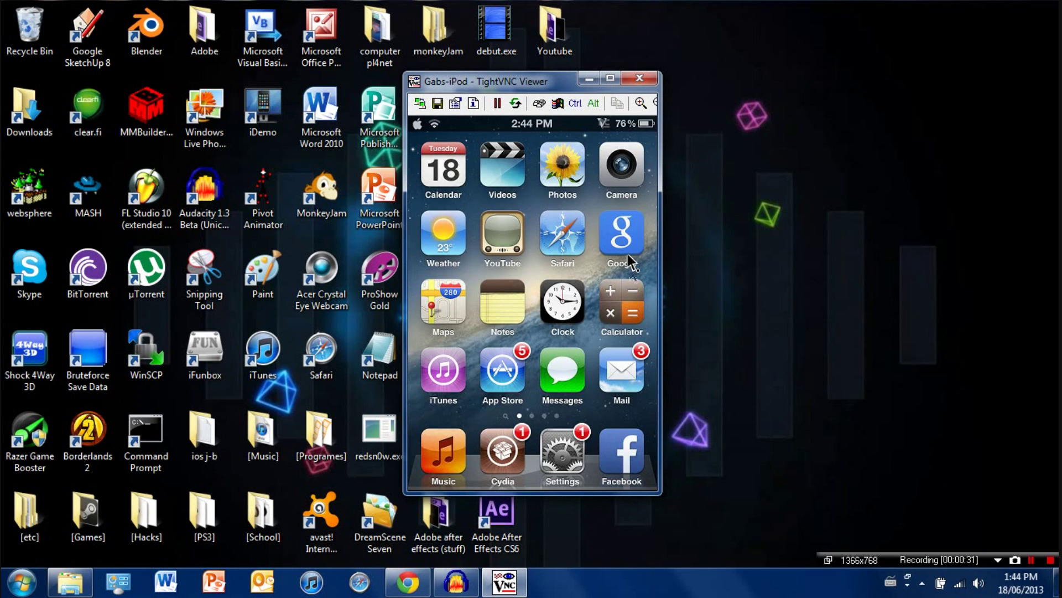
mouse_move(642, 279)
mouse_down()
mouse_move(478, 299)
mouse_move(637, 293)
mouse_up()
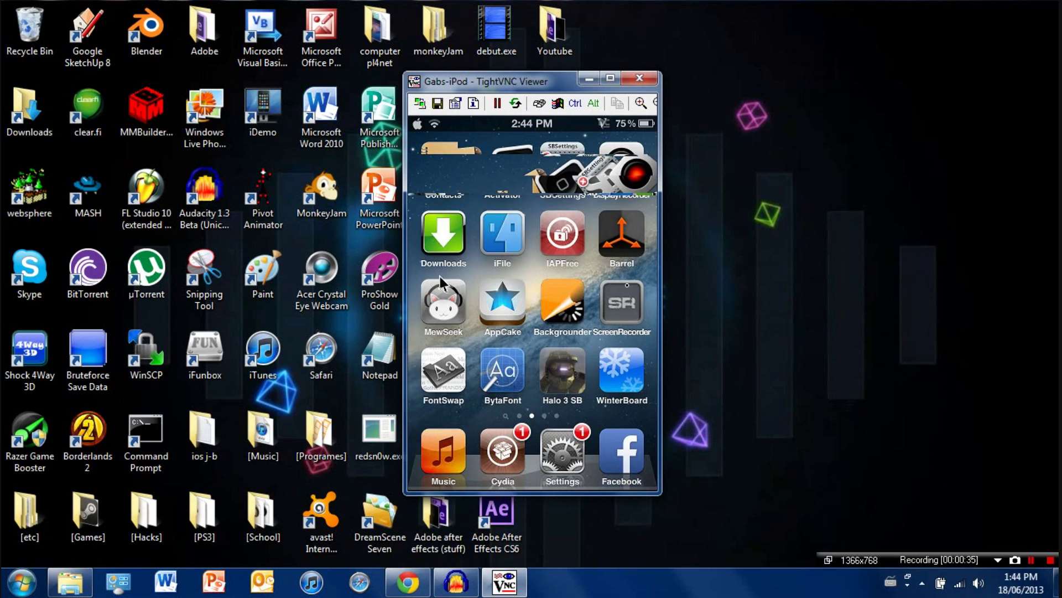